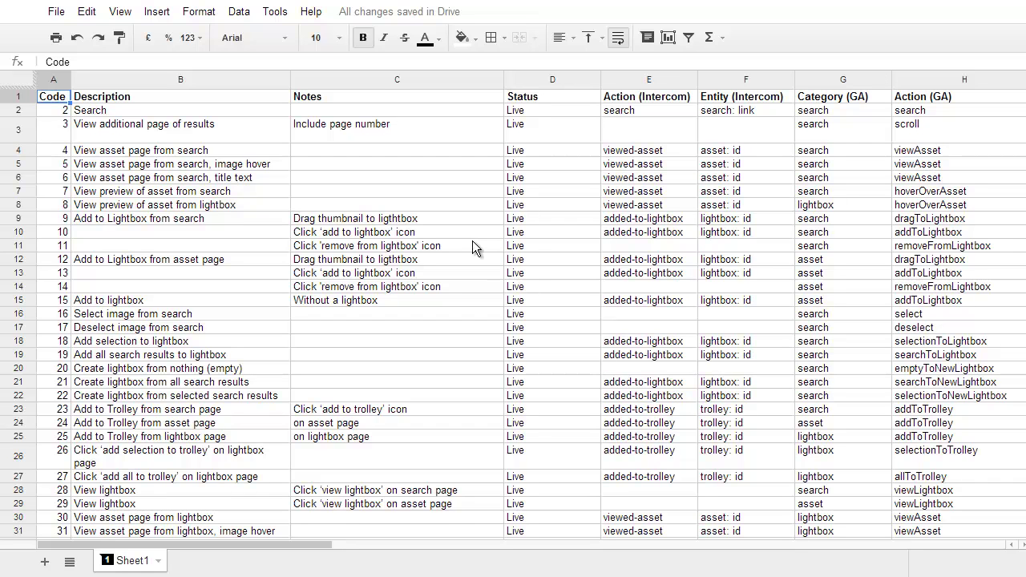
# - Open the View menu to reach the tracking sheet's display modes
pyautogui.click(120, 11)
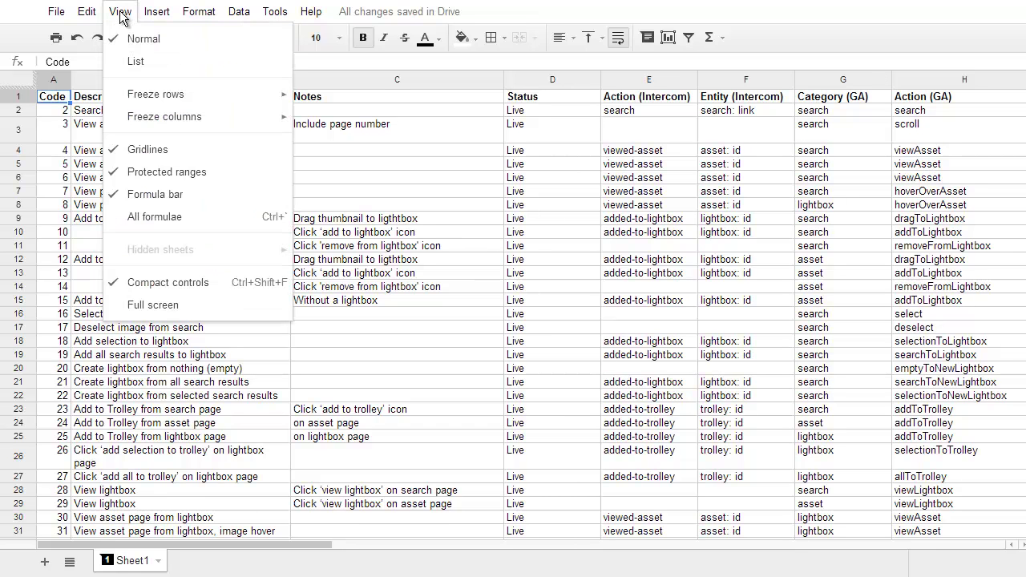
# - Preview the sheet as a list filtered to 'asset: id' in Column F, then return to the grid
pyautogui.click(129, 62)
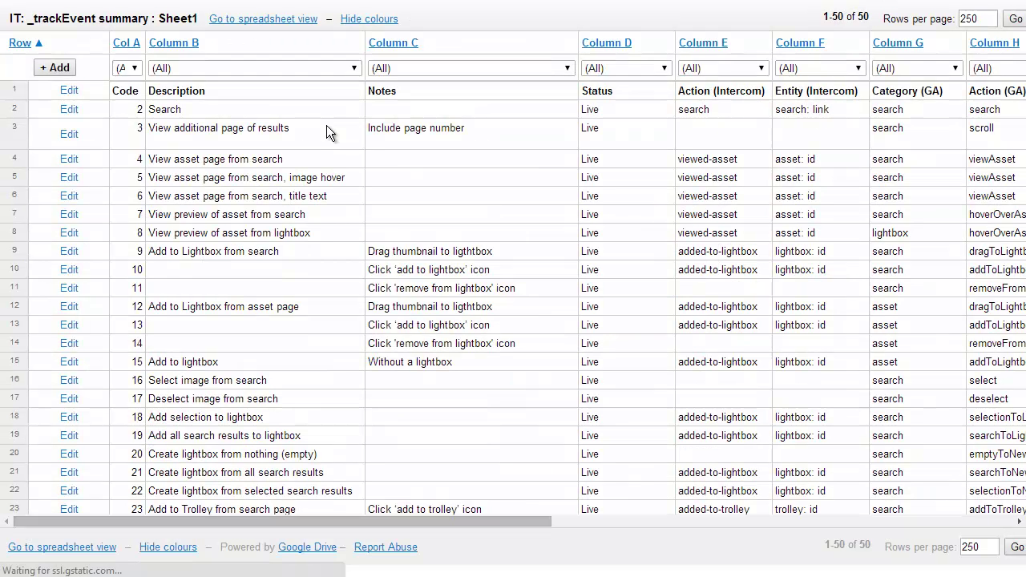
pyautogui.click(847, 74)
pyautogui.click(829, 116)
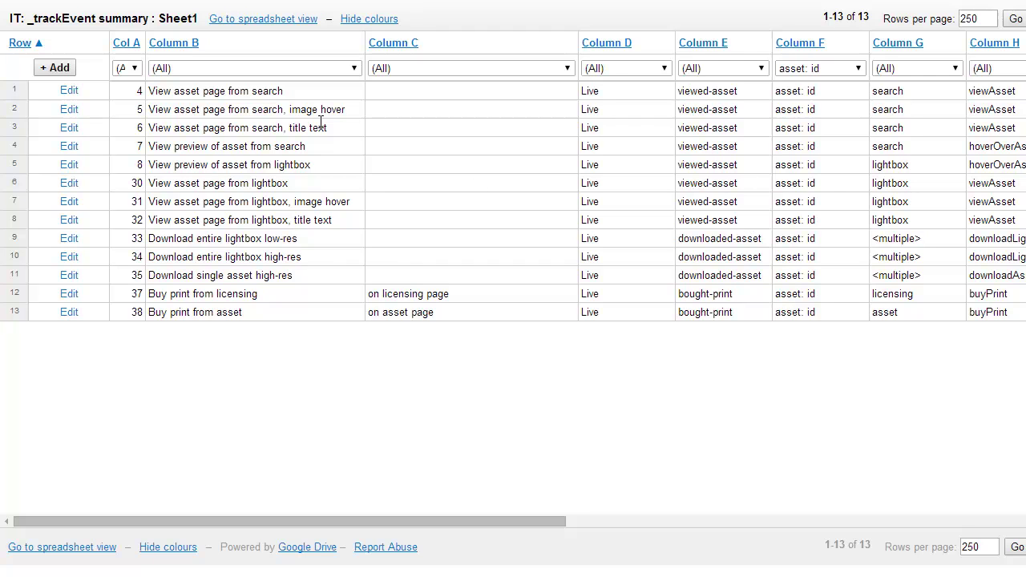
pyautogui.click(274, 24)
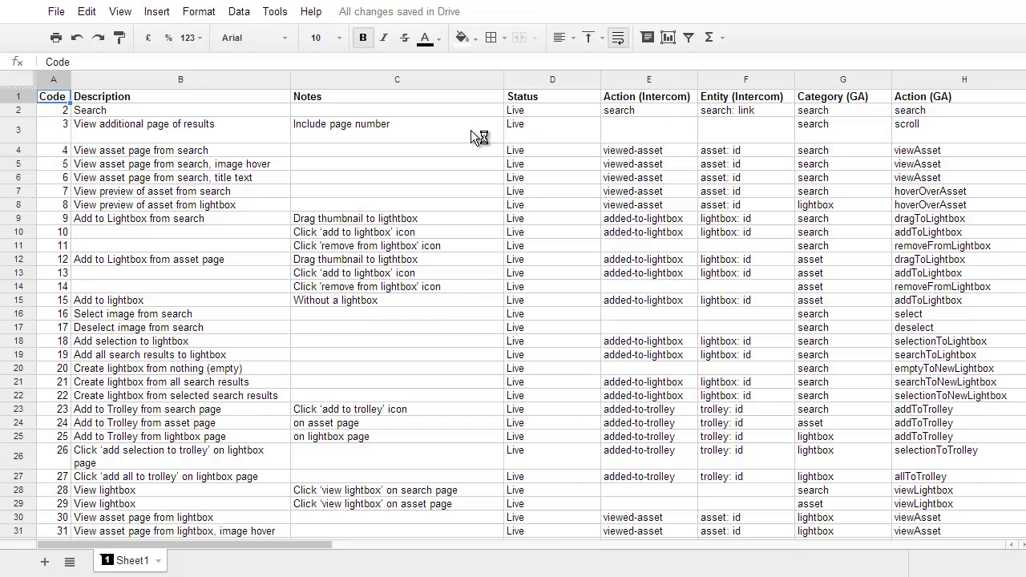
# - Switch the tracking sheet to list view and back to spreadsheet view
pyautogui.click(118, 14)
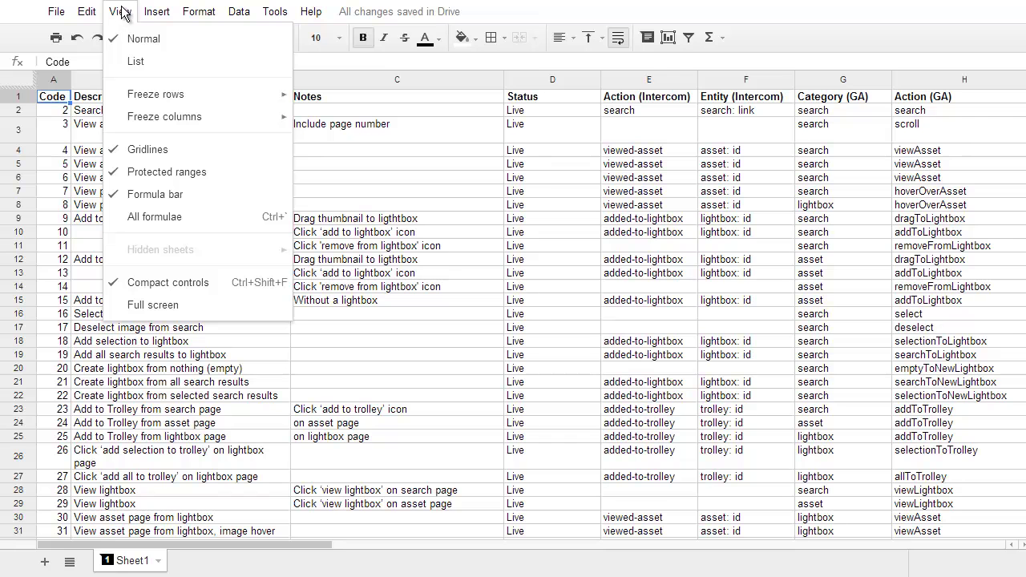
pyautogui.click(142, 64)
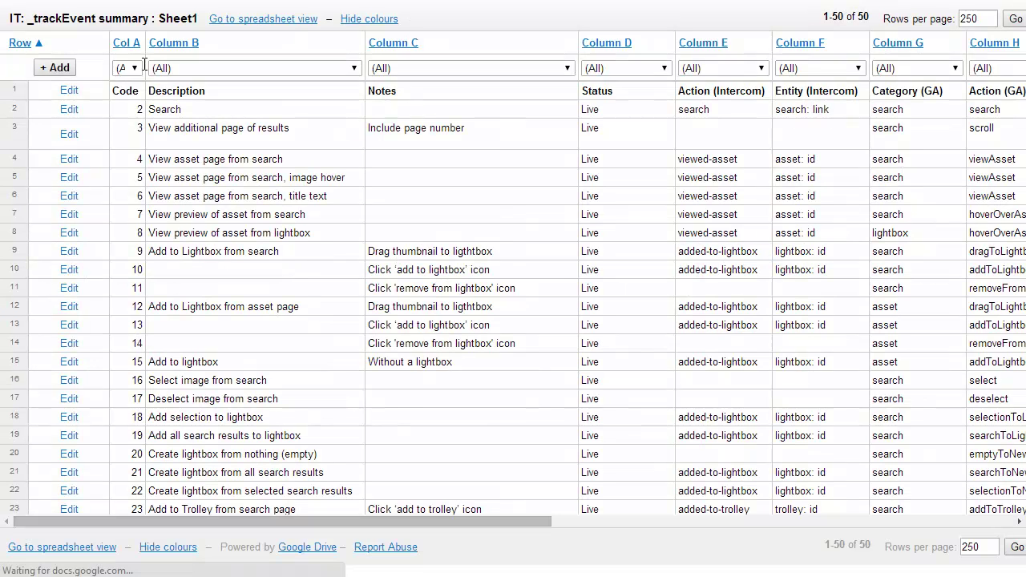
pyautogui.click(255, 19)
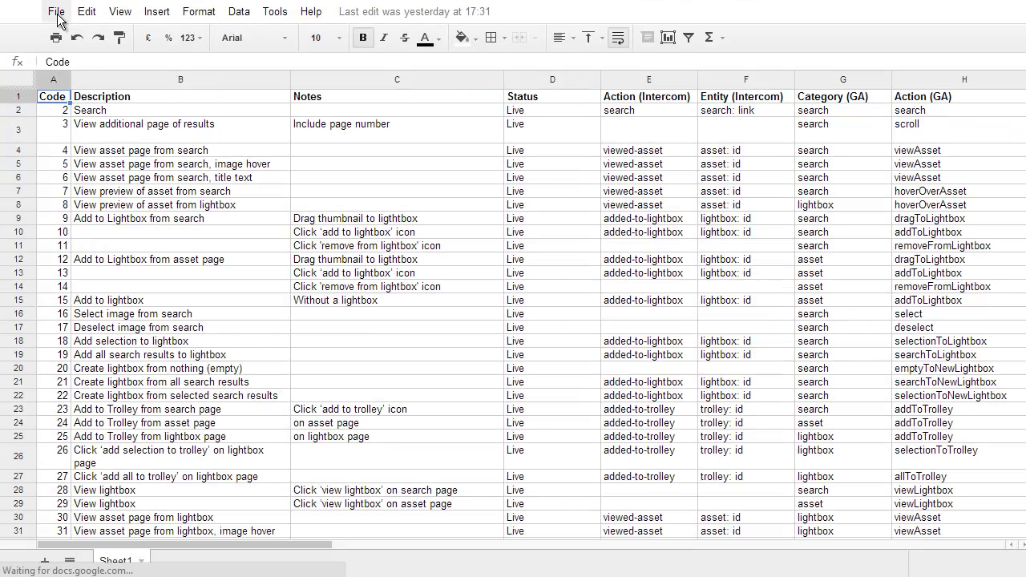
# - Create a new blank spreadsheet from File > New > Spreadsheet
pyautogui.click(58, 14)
pyautogui.moveTo(80, 70)
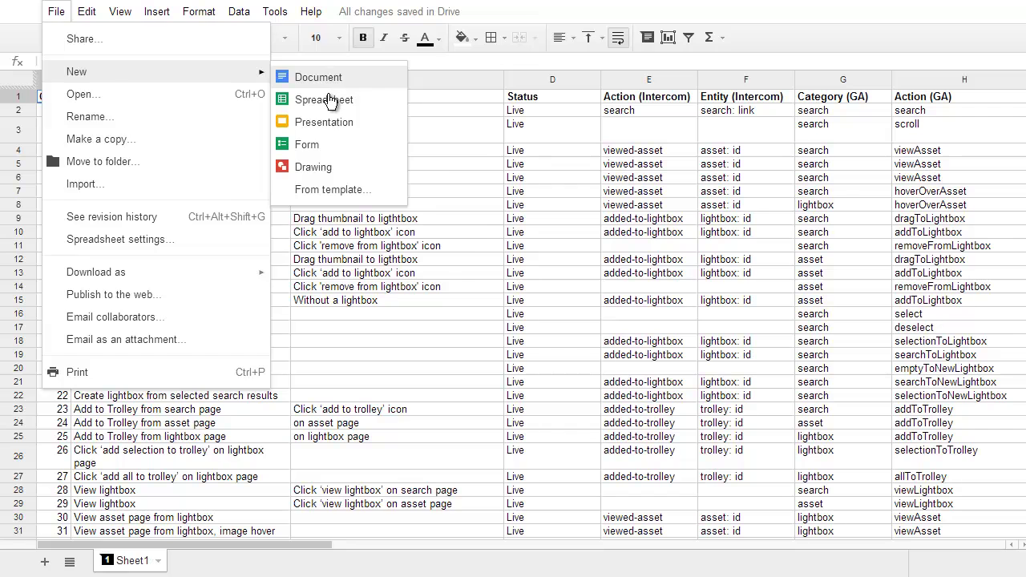
pyautogui.click(328, 93)
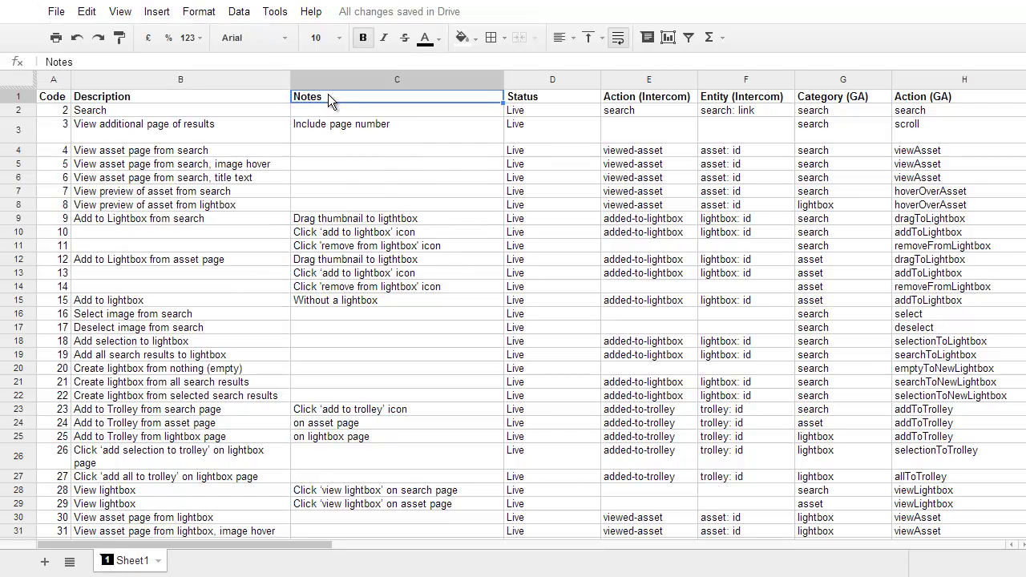
pyautogui.click(56, 12)
pyautogui.moveTo(76, 74)
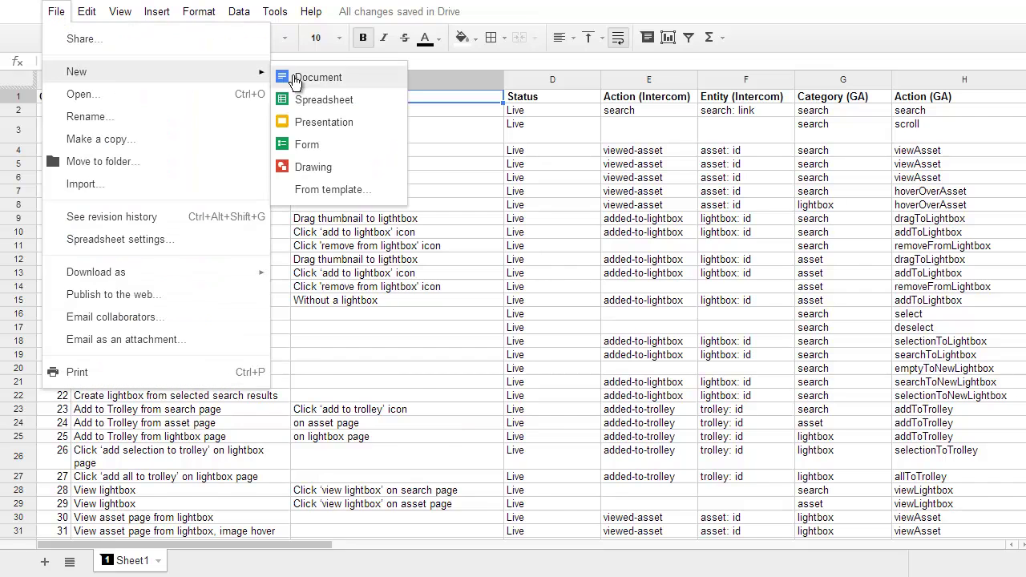
pyautogui.click(307, 101)
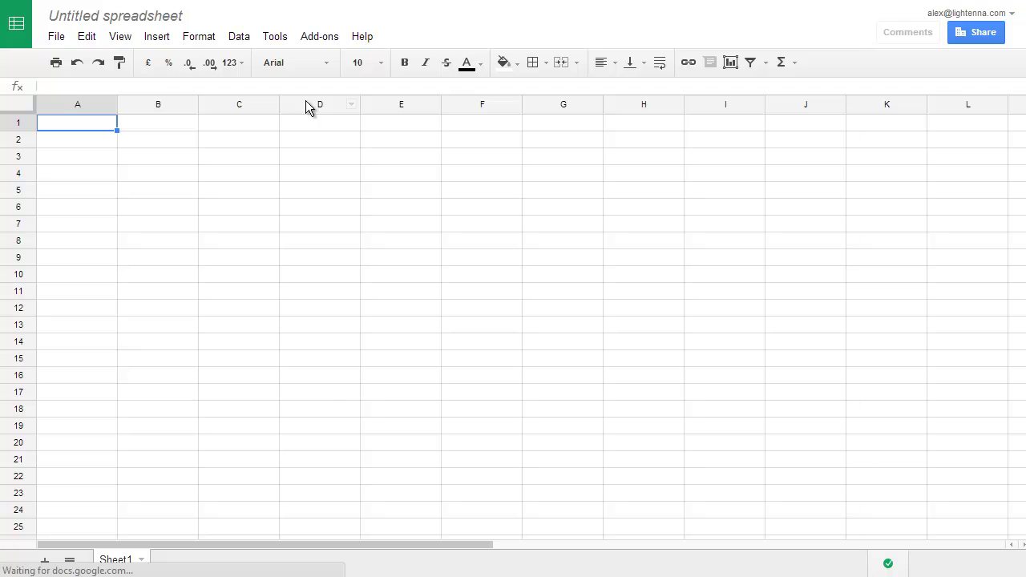
# - Select the entire tracking-event table in the original sheet for copying
pyautogui.click(119, 39)
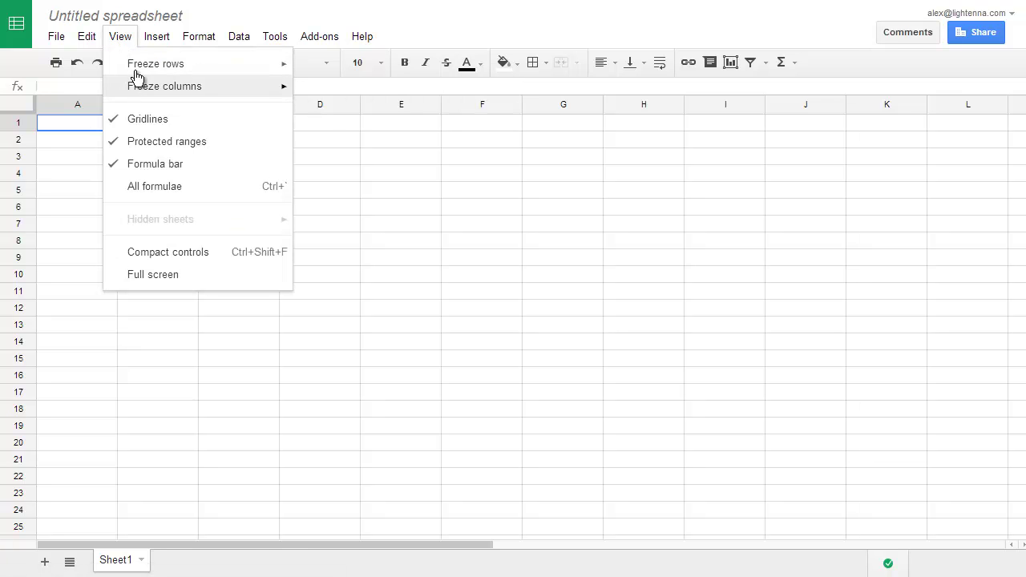
pyautogui.moveTo(143, 94)
pyautogui.moveTo(200, 36)
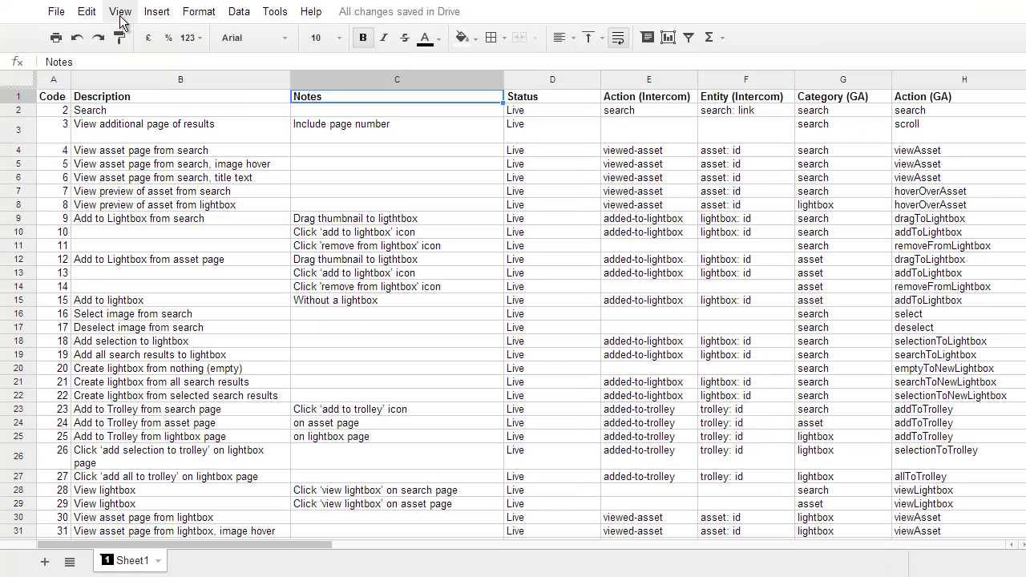
pyautogui.click(119, 11)
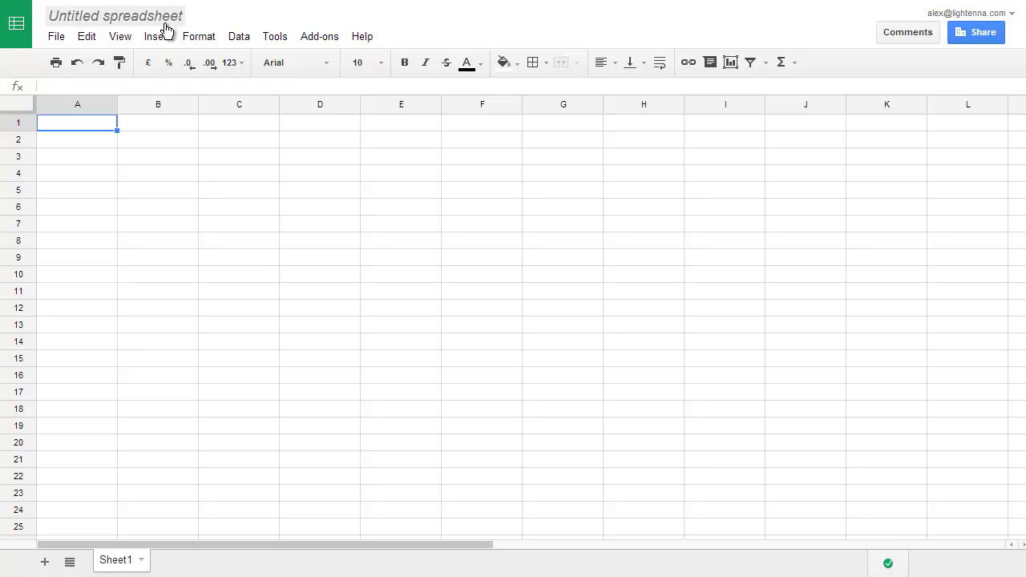
pyautogui.click(129, 36)
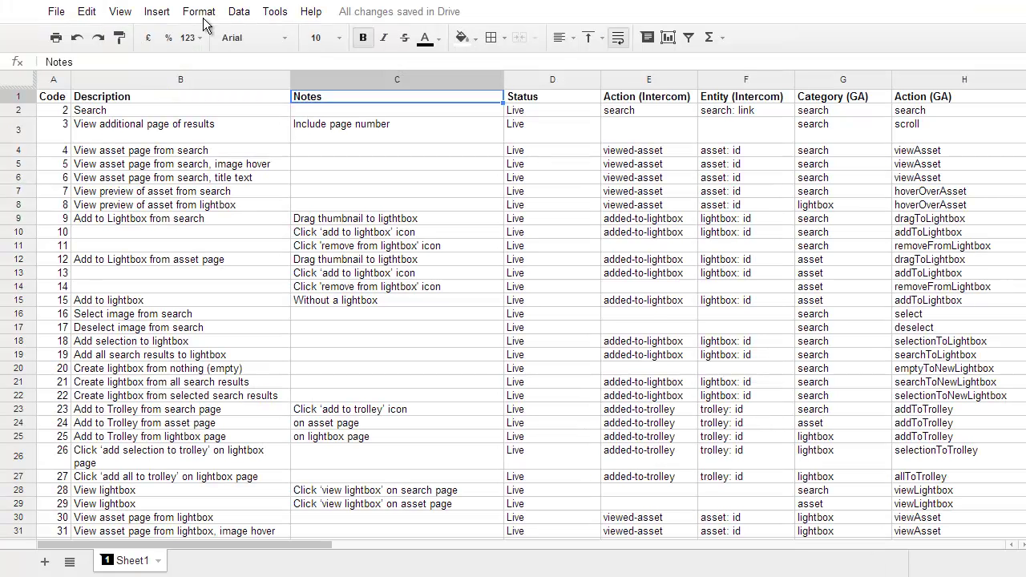
pyautogui.click(25, 83)
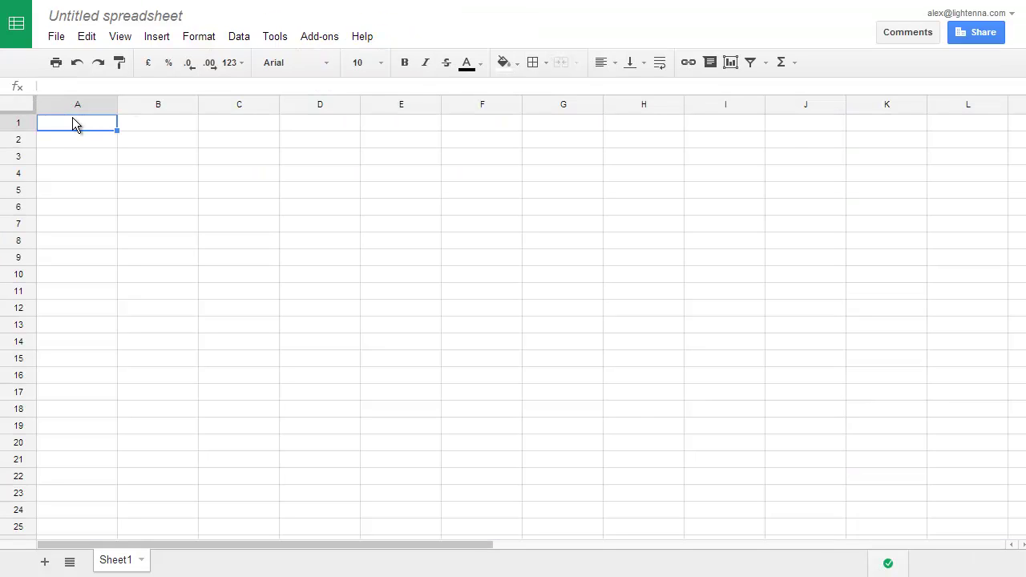
# - Paste the tracking-event table into A1 and create filter view 'Filter 1' over A1:L50
pyautogui.hotkey('ctrl', 'v')
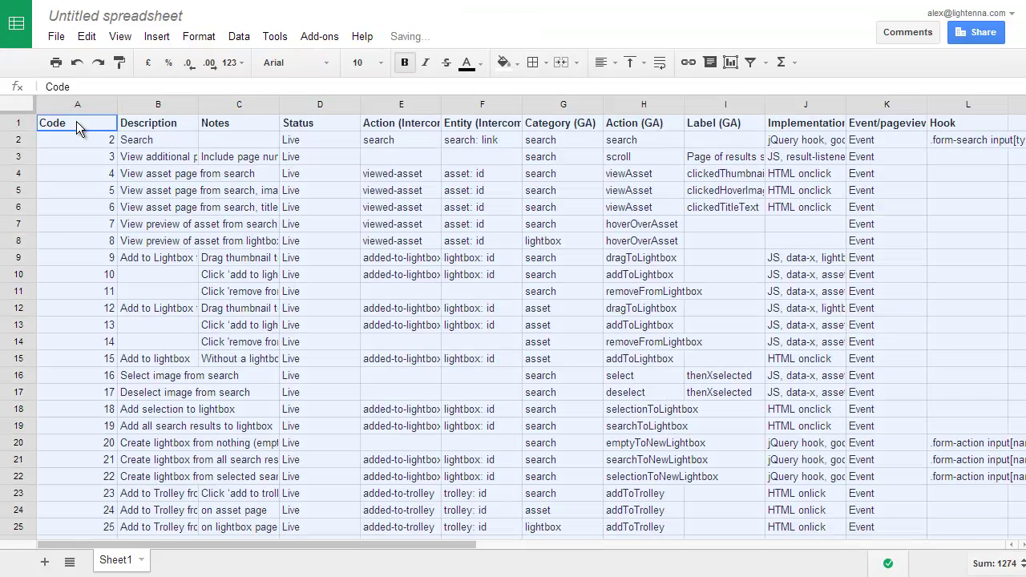
pyautogui.click(252, 129)
pyautogui.click(120, 36)
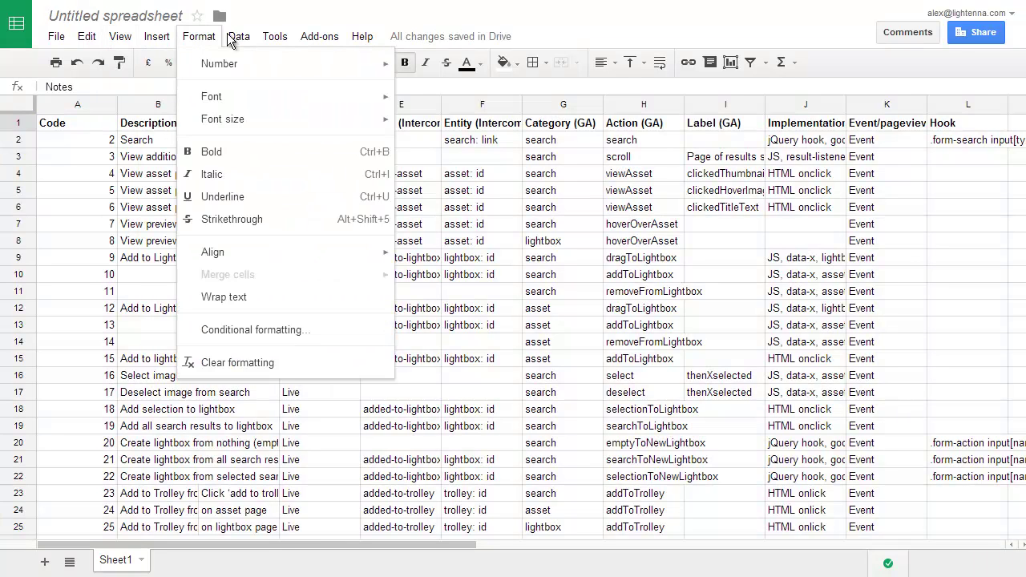
pyautogui.moveTo(239, 36)
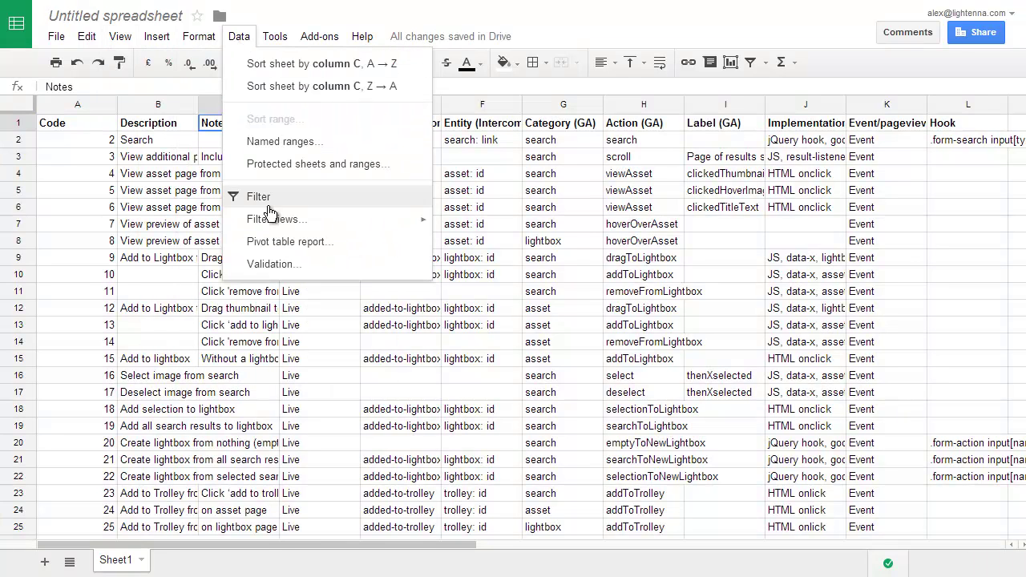
pyautogui.moveTo(270, 217)
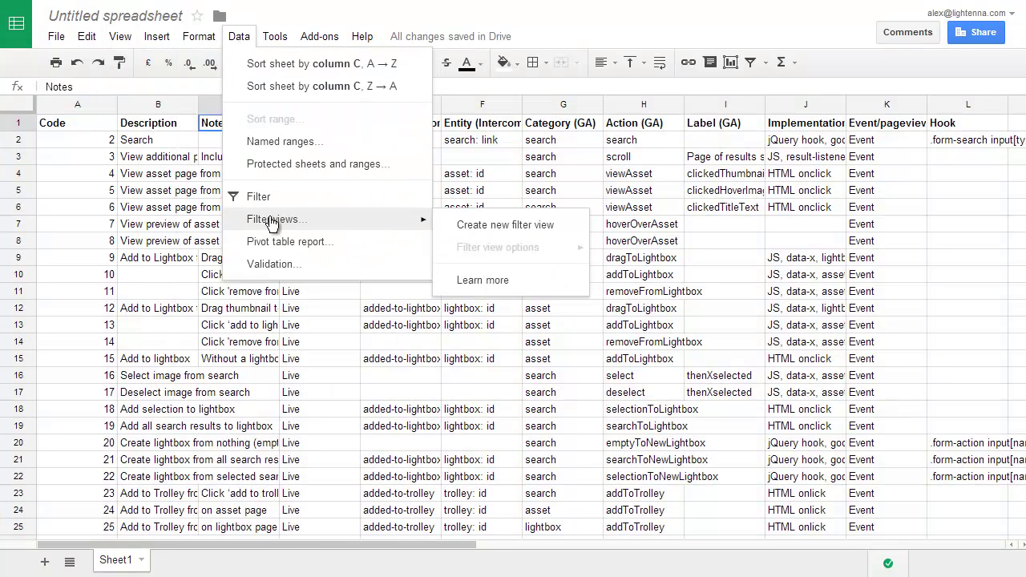
pyautogui.click(500, 228)
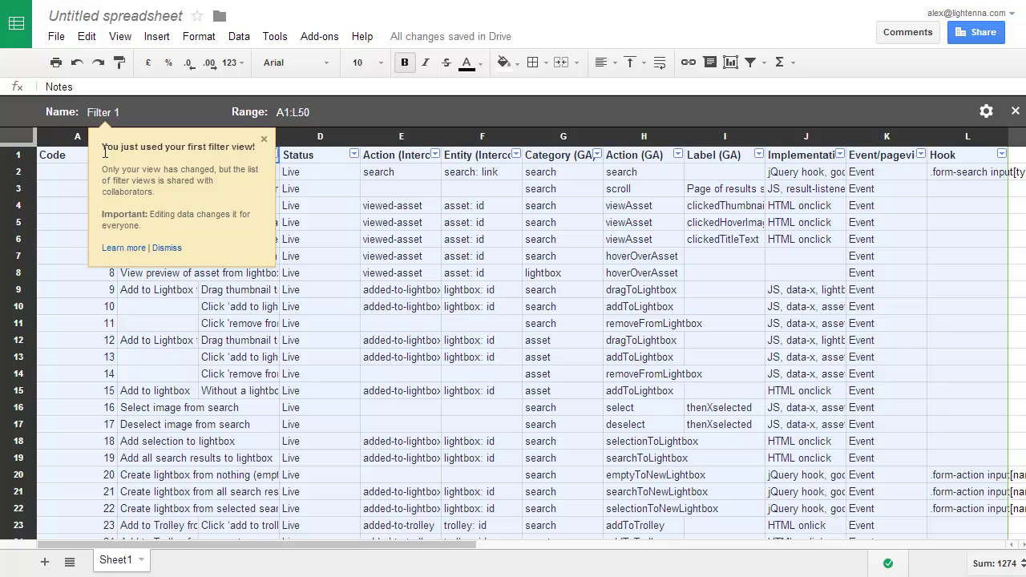
# - Rename the filter view to 'My first filter' and open Column F's Entity (Intercom) filter
pyautogui.click(167, 248)
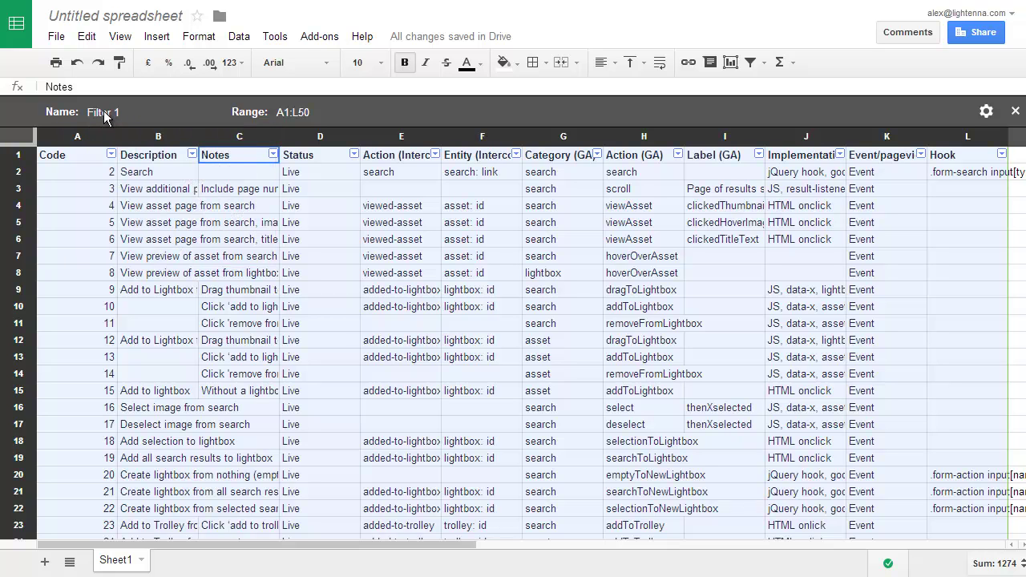
pyautogui.click(239, 38)
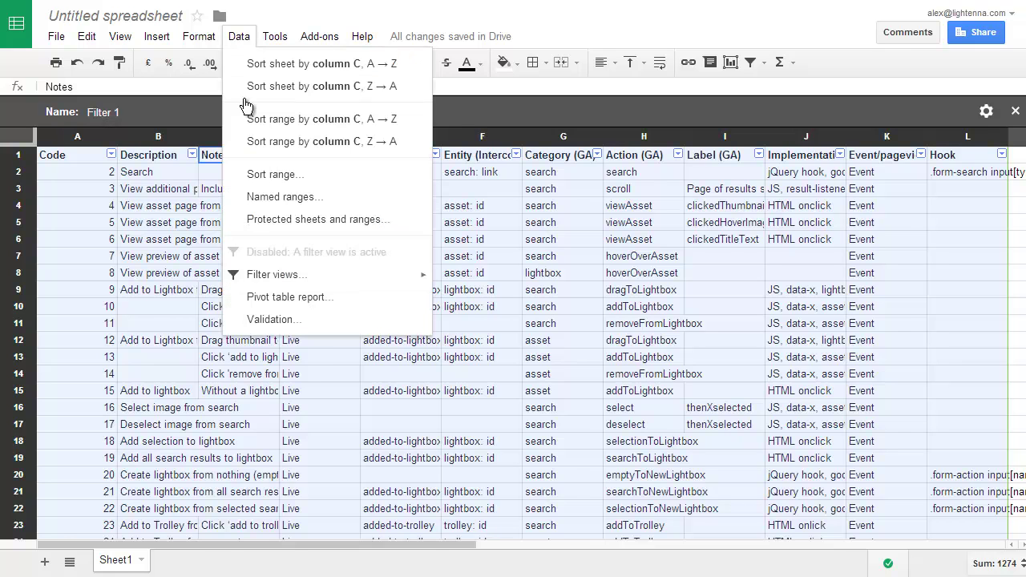
pyautogui.moveTo(268, 274)
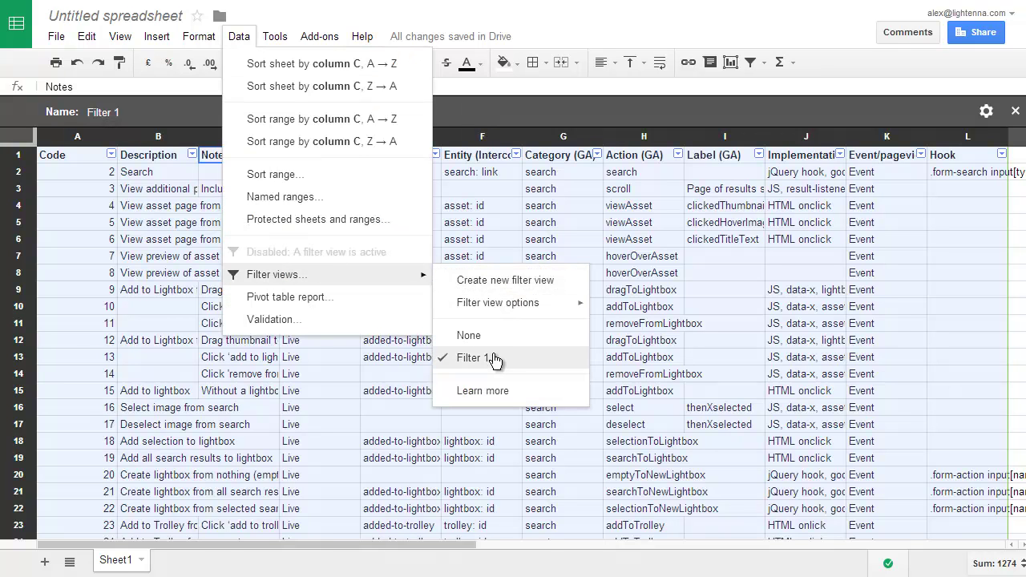
pyautogui.moveTo(510, 311)
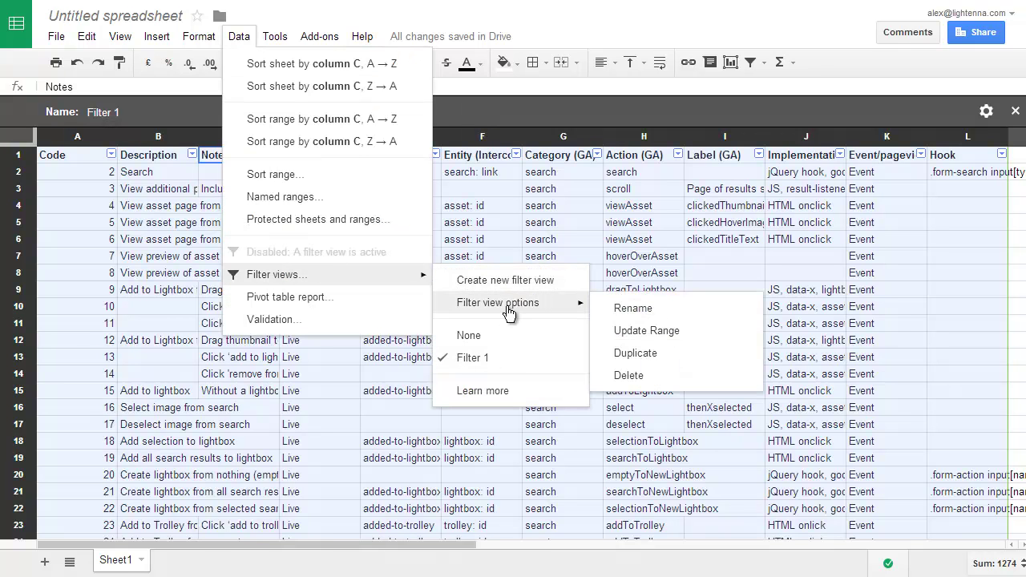
pyautogui.click(633, 308)
pyautogui.write('My ')
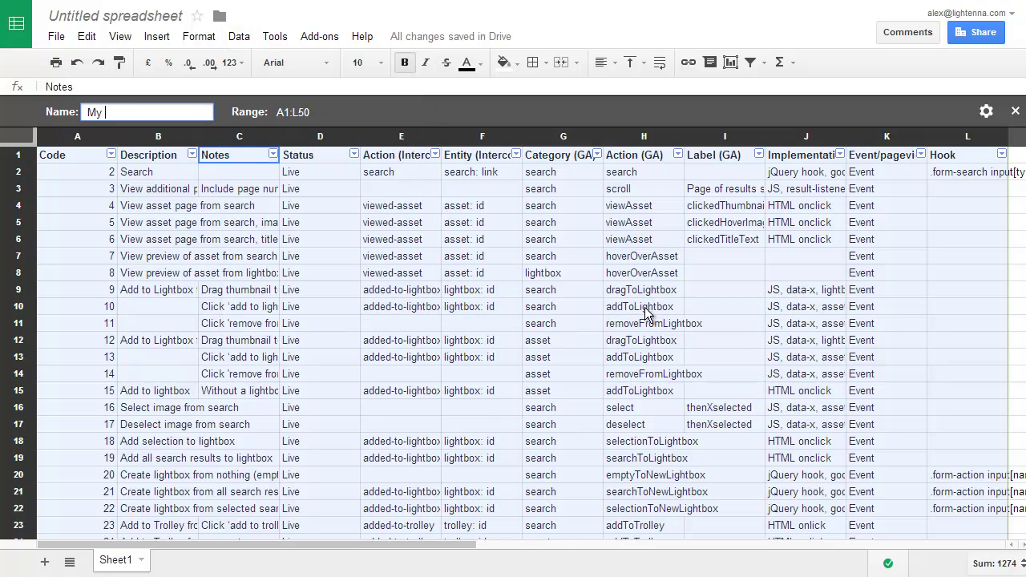
pyautogui.write('first filter')
pyautogui.press('Return')
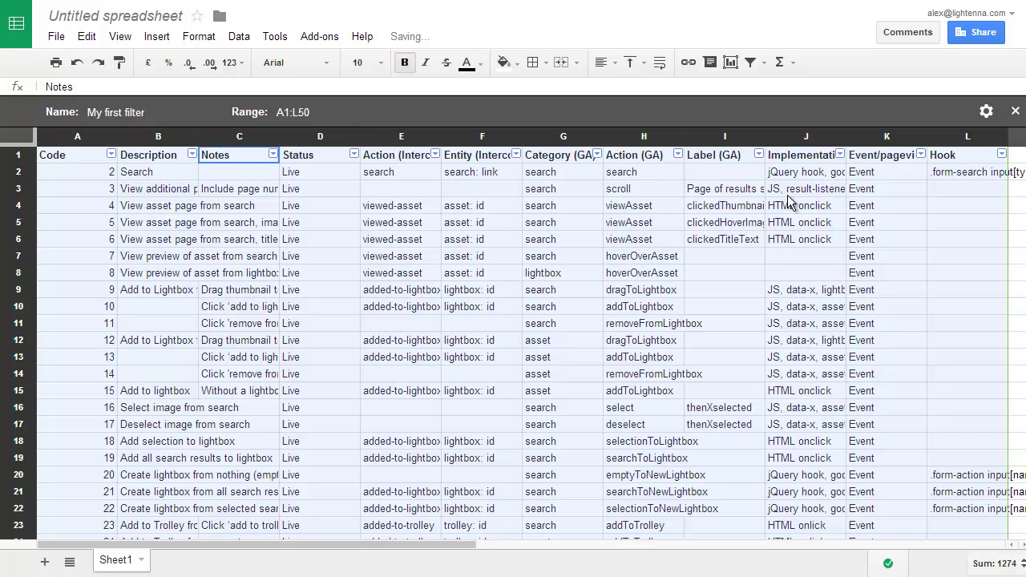
pyautogui.click(516, 155)
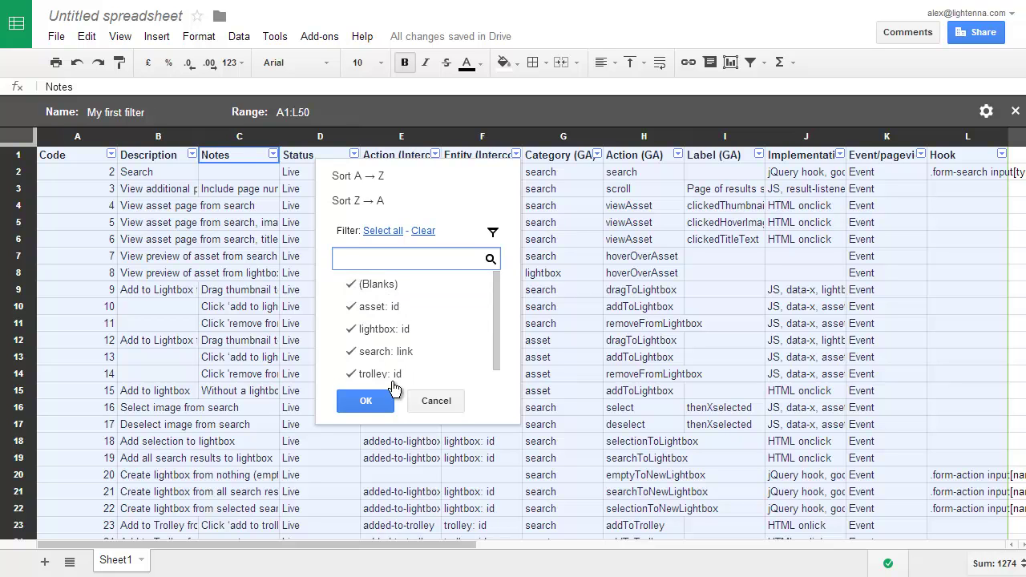
# - Filter the Entity (Intercom) column to show only 'asset: id' rows
pyautogui.click(423, 231)
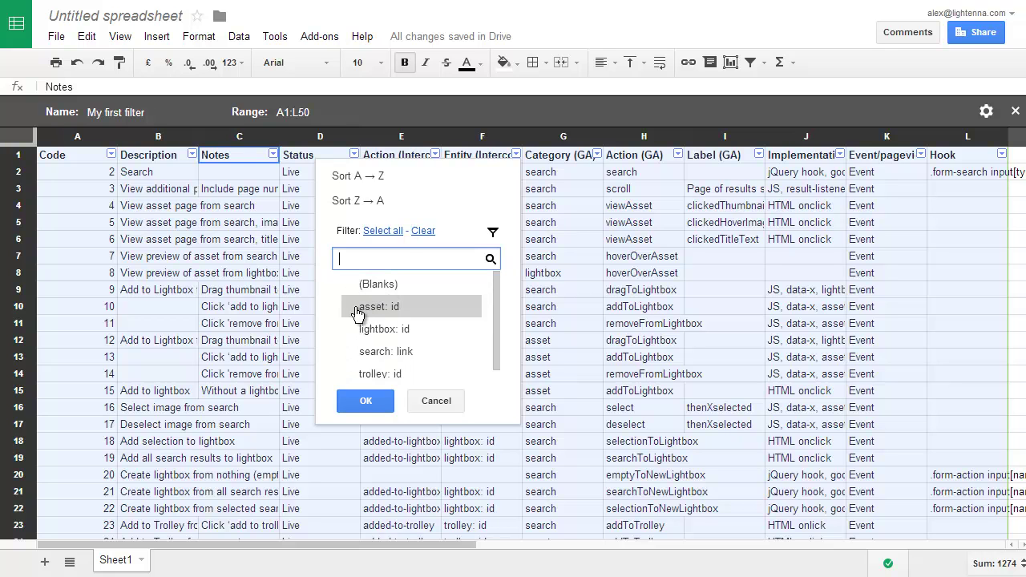
pyautogui.click(369, 313)
pyautogui.click(366, 403)
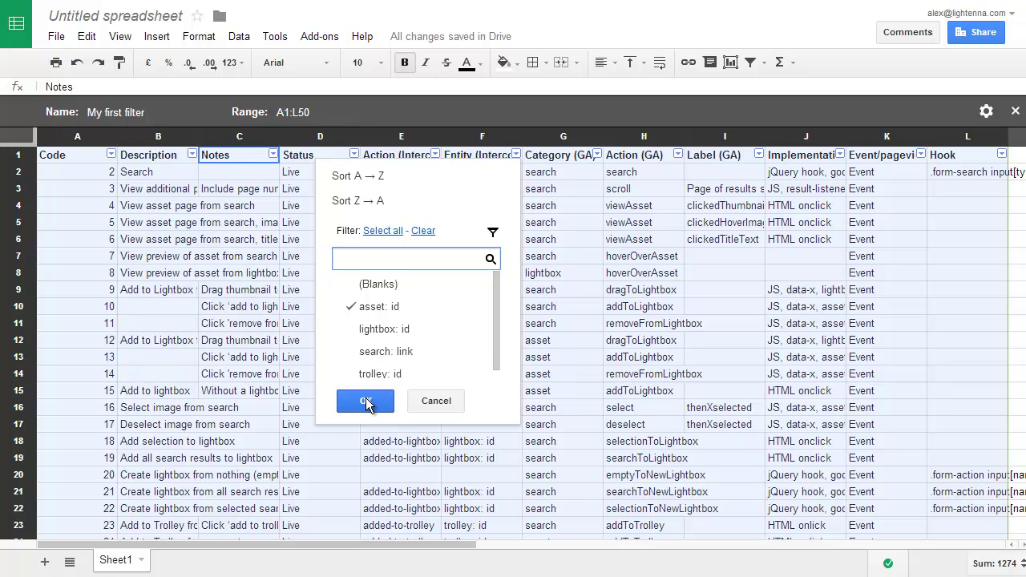
pyautogui.click(366, 403)
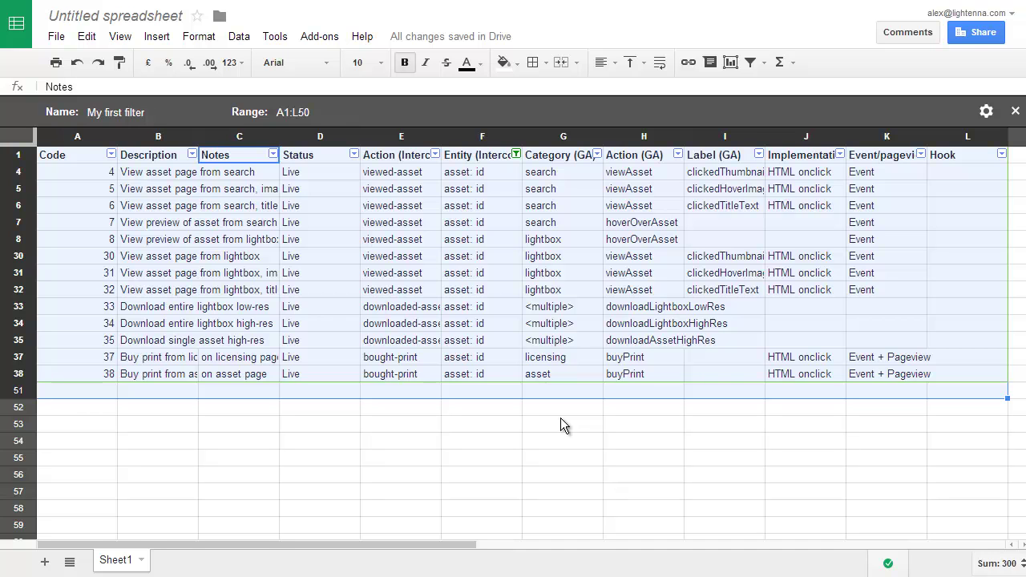
# - Change cell G8's category from 'lightbox' to 'lightboxes'
pyautogui.click(549, 375)
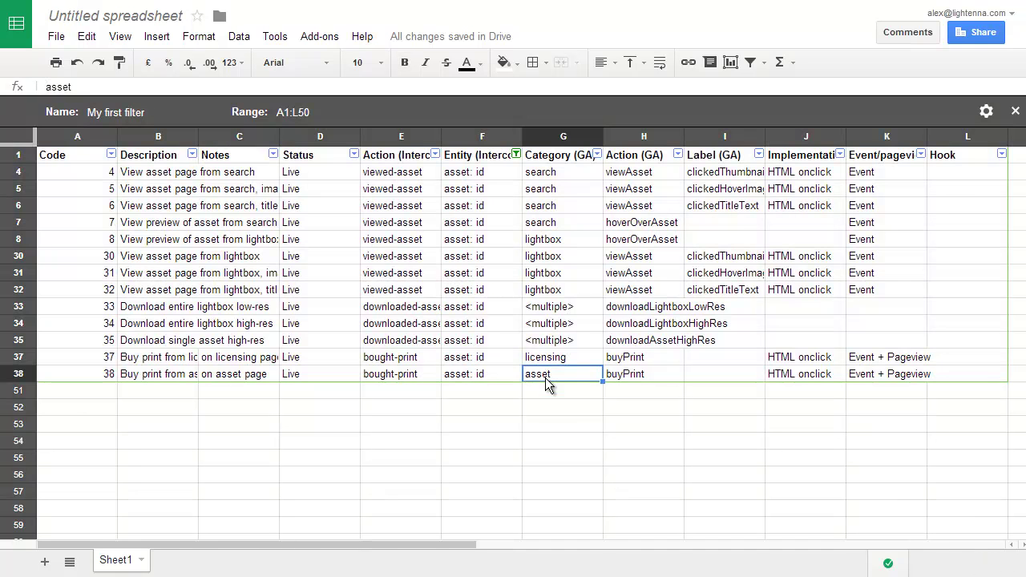
pyautogui.click(574, 242)
pyautogui.doubleClick(573, 243)
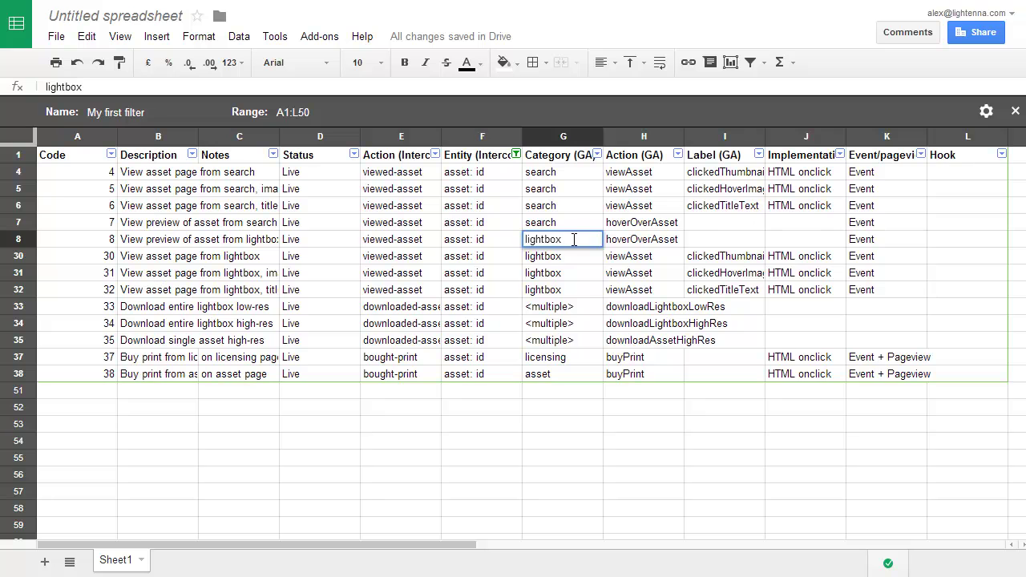
pyautogui.write('es')
pyautogui.press('Return')
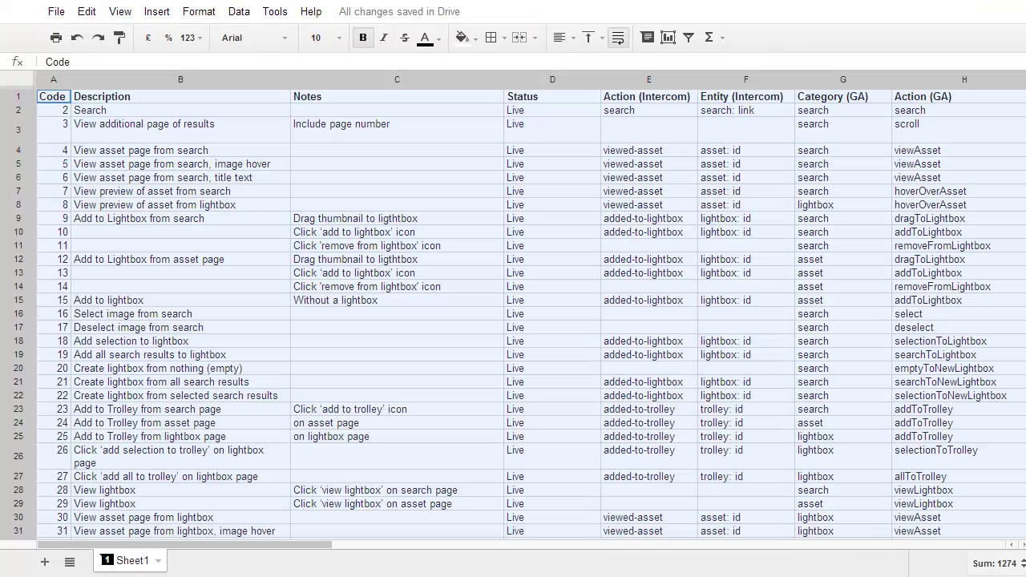
# - Preview list view filtered to 'asset: id' in Column F, then return to spreadsheet view
pyautogui.click(243, 205)
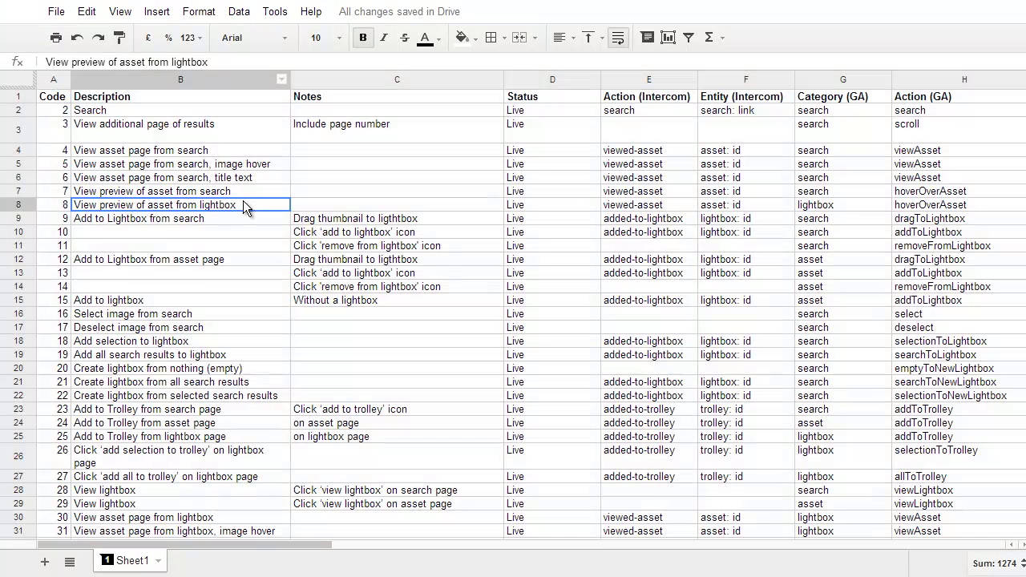
pyautogui.click(121, 11)
pyautogui.click(138, 62)
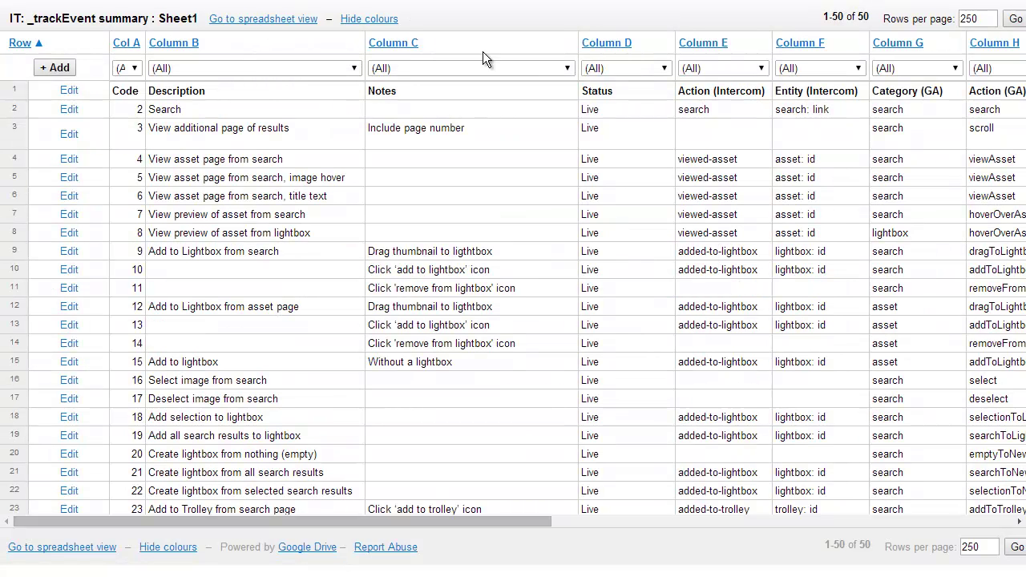
pyautogui.click(723, 68)
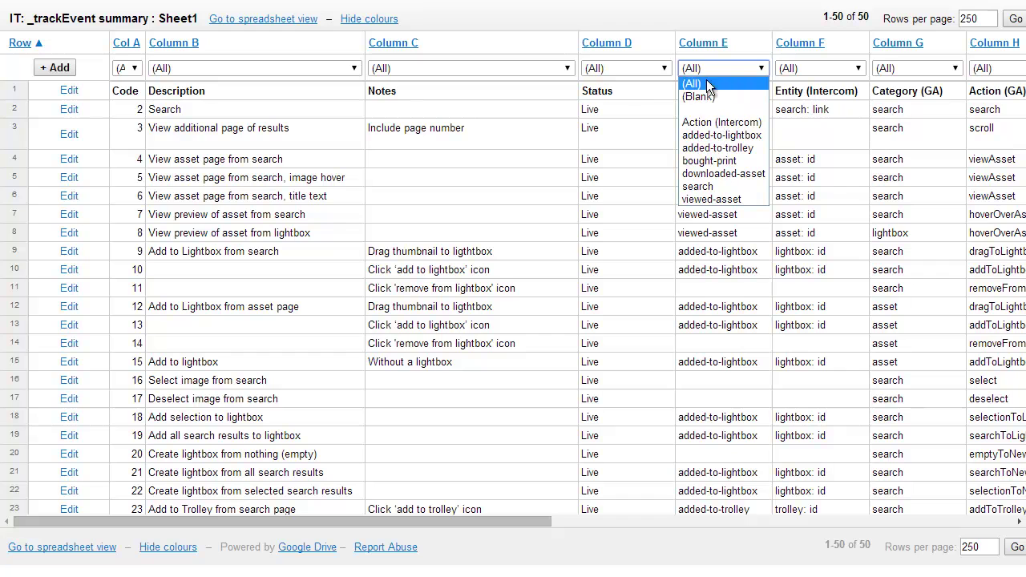
pyautogui.click(821, 68)
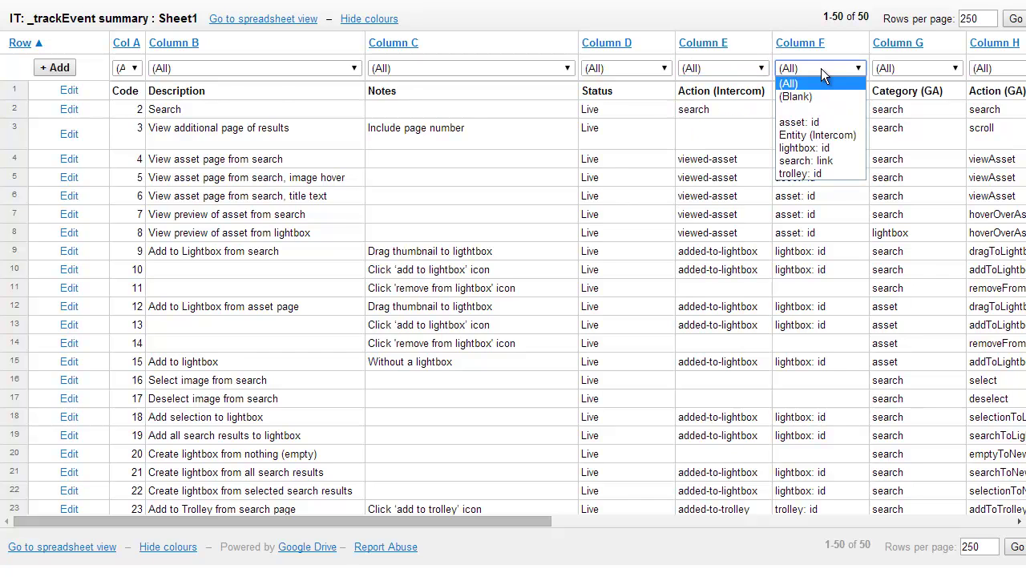
pyautogui.click(816, 123)
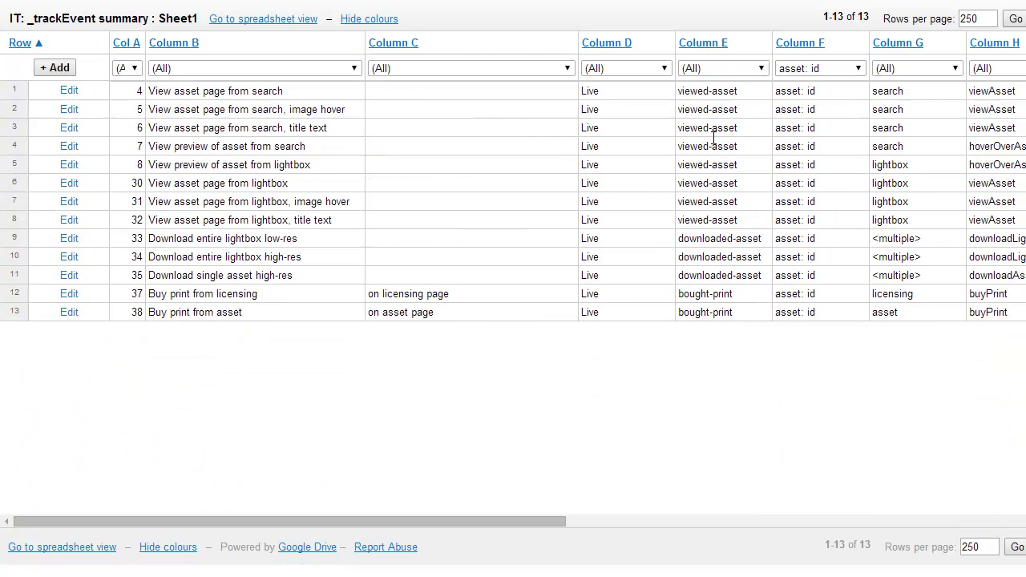
pyautogui.moveTo(685, 162); pyautogui.dragTo(851, 256)
pyautogui.click(851, 255)
pyautogui.doubleClick(817, 164)
pyautogui.click(817, 164)
pyautogui.click(224, 21)
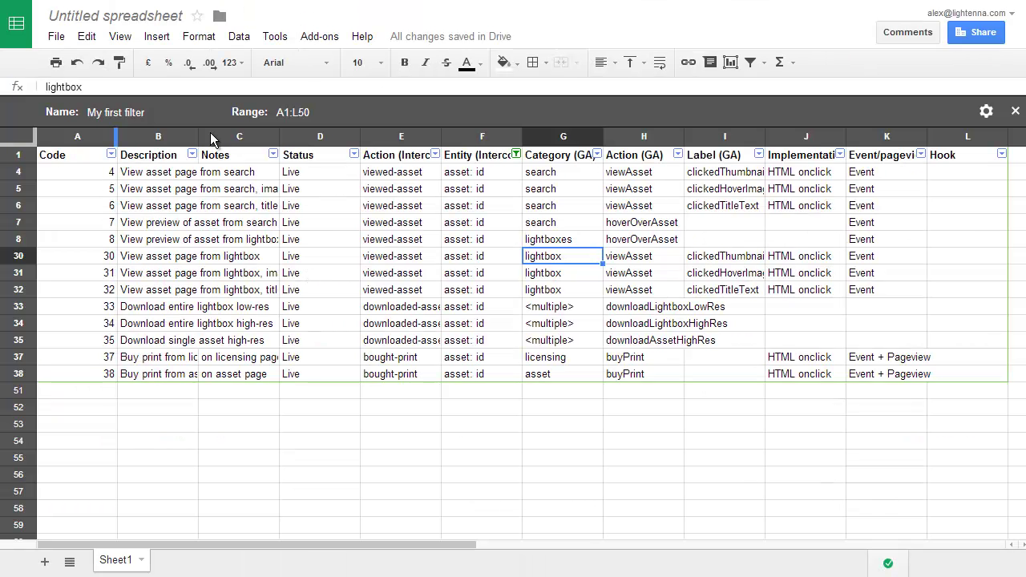
# - Create a second filter view over A1:L50
pyautogui.click(234, 41)
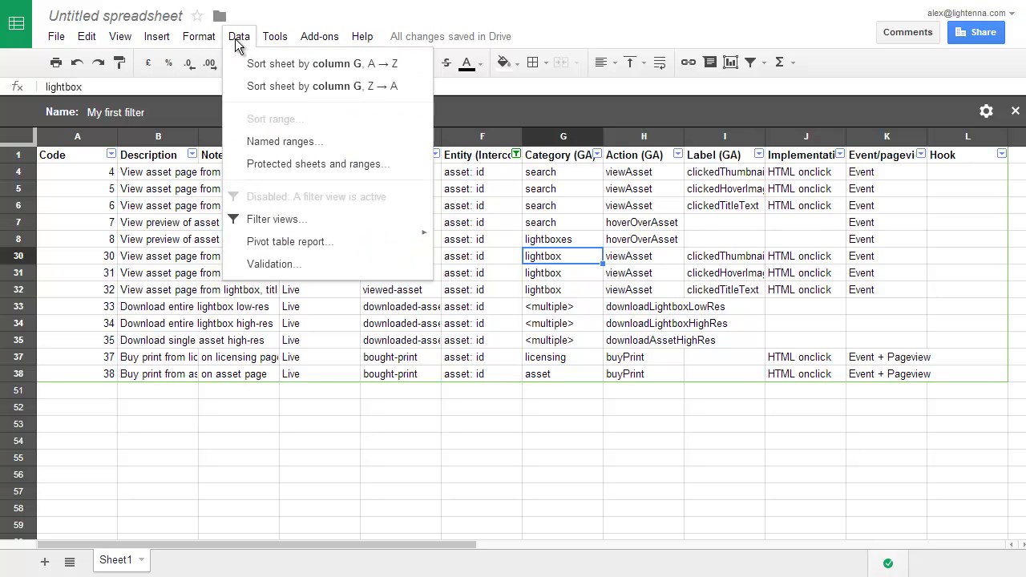
pyautogui.moveTo(279, 229)
pyautogui.click(515, 228)
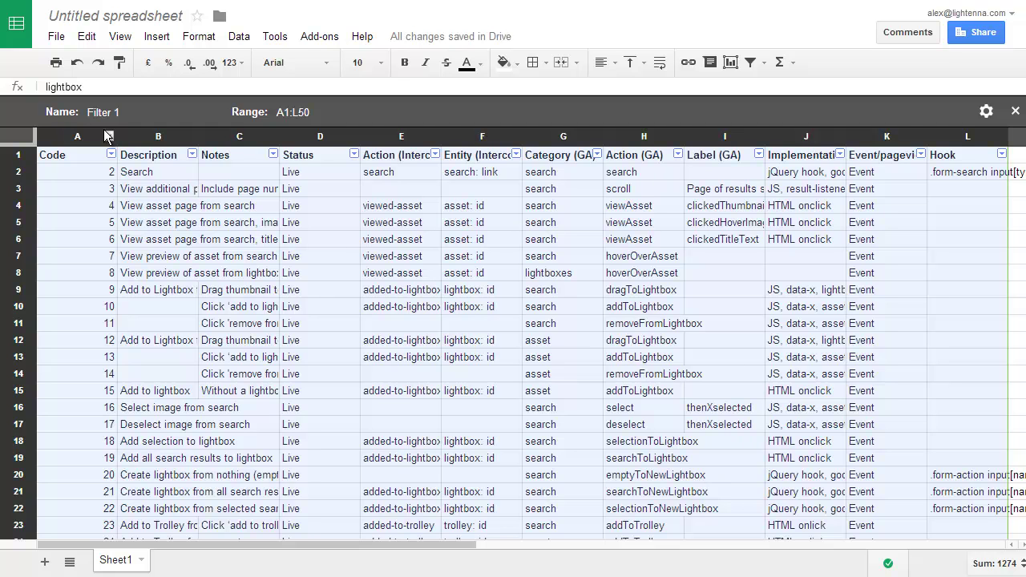
# - Rename the new filter view to 'My second filter'
pyautogui.click(201, 37)
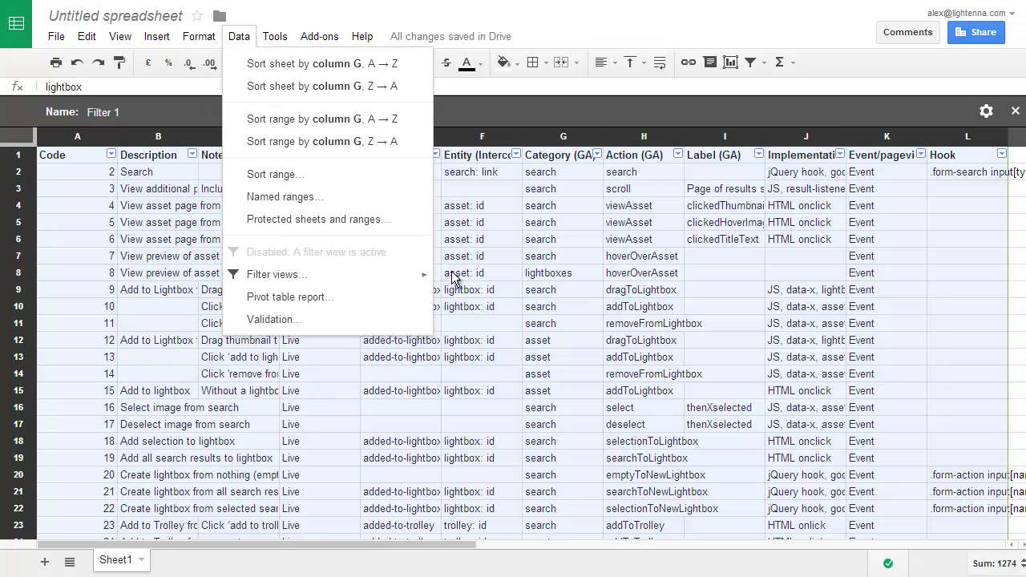
pyautogui.moveTo(399, 279)
pyautogui.moveTo(532, 307)
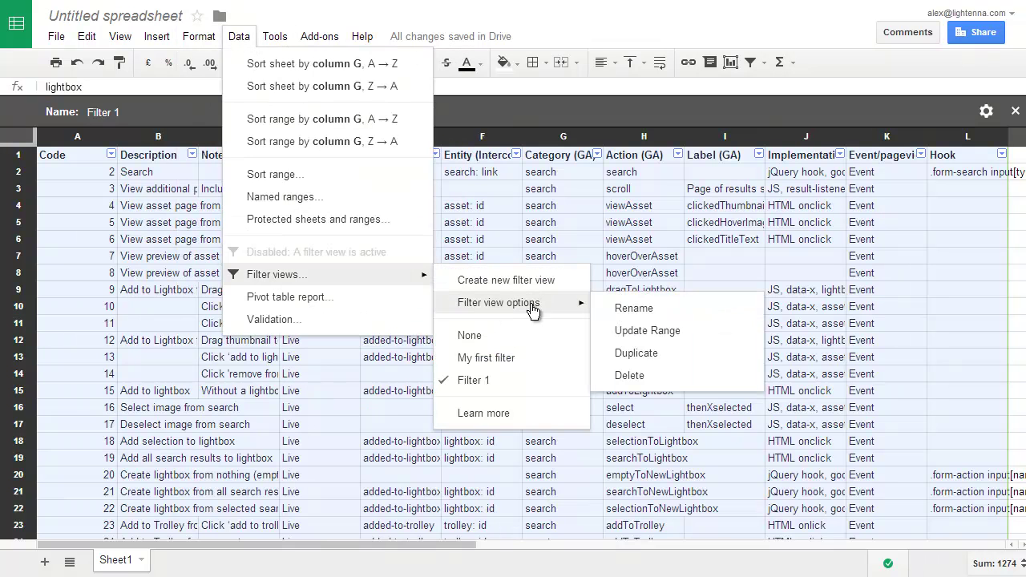
pyautogui.click(624, 312)
pyautogui.write('Filte')
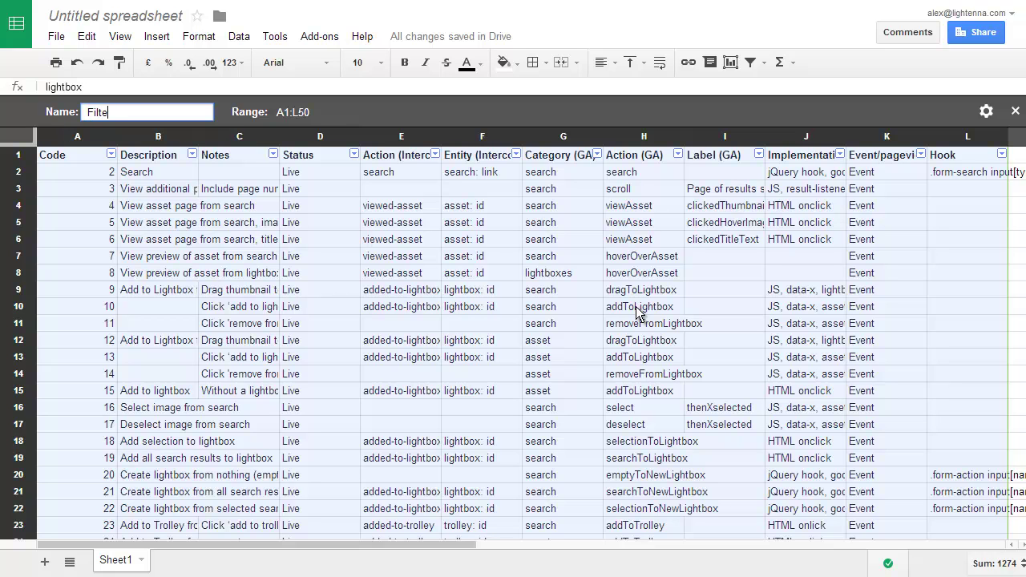
pyautogui.press('BackSpace')
pyautogui.press('BackSpace')
pyautogui.press('BackSpace')
pyautogui.press('BackSpace')
pyautogui.press('BackSpace')
pyautogui.write('My second filter')
pyautogui.press('Return')
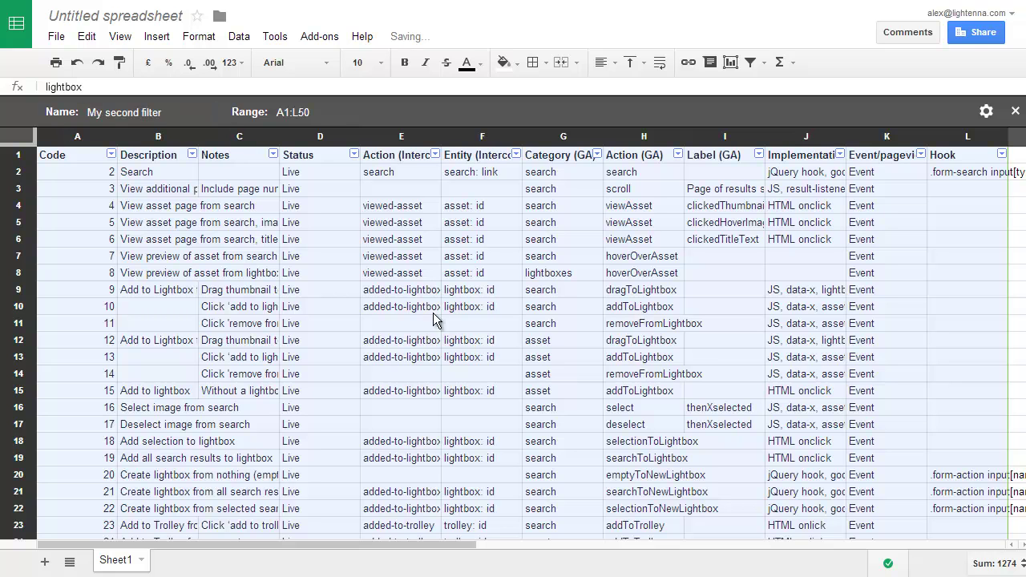
# - Filter the Status column of My second filter to show only Live rows
pyautogui.click(353, 155)
pyautogui.click(206, 309)
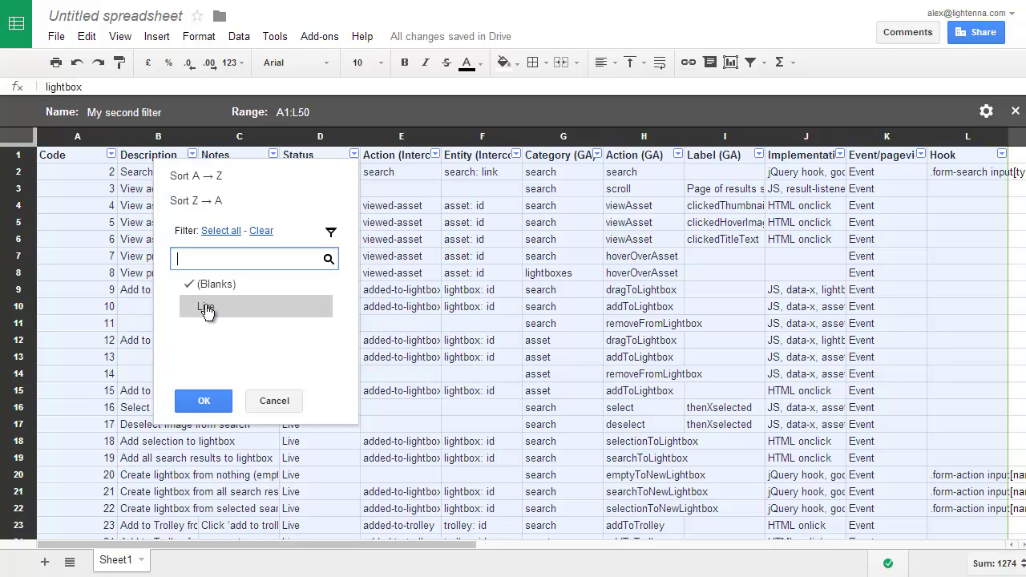
pyautogui.click(206, 306)
pyautogui.click(210, 284)
pyautogui.click(203, 403)
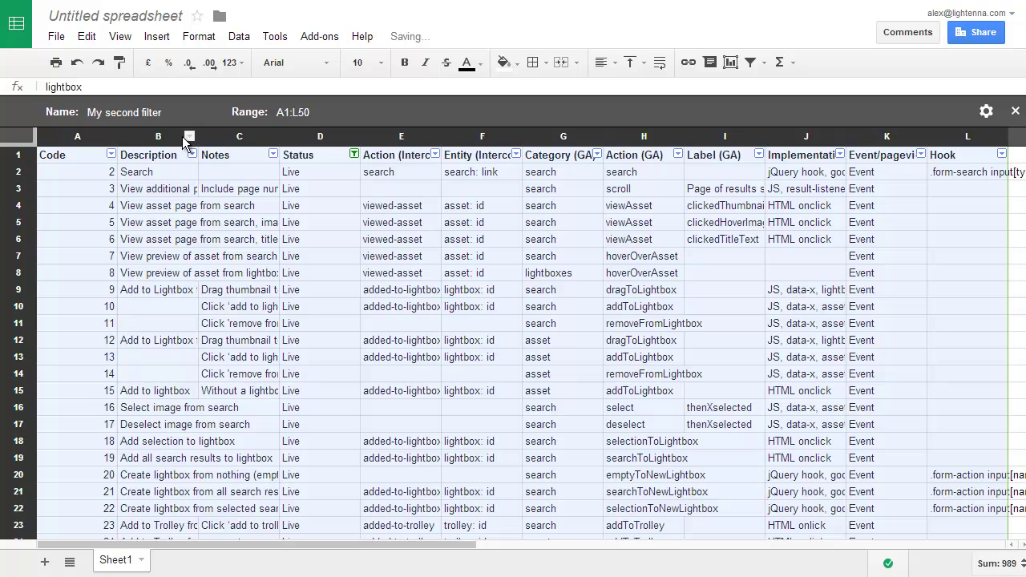
# - Switch to My first filter, back to My second filter, then reopen the filter views list
pyautogui.click(239, 40)
pyautogui.moveTo(263, 278)
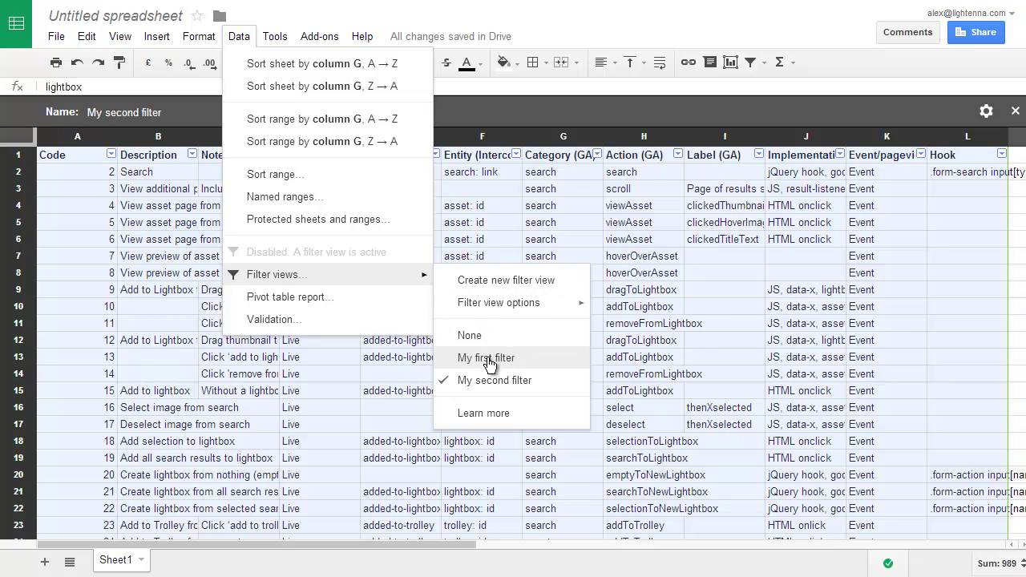
pyautogui.click(487, 361)
pyautogui.click(238, 36)
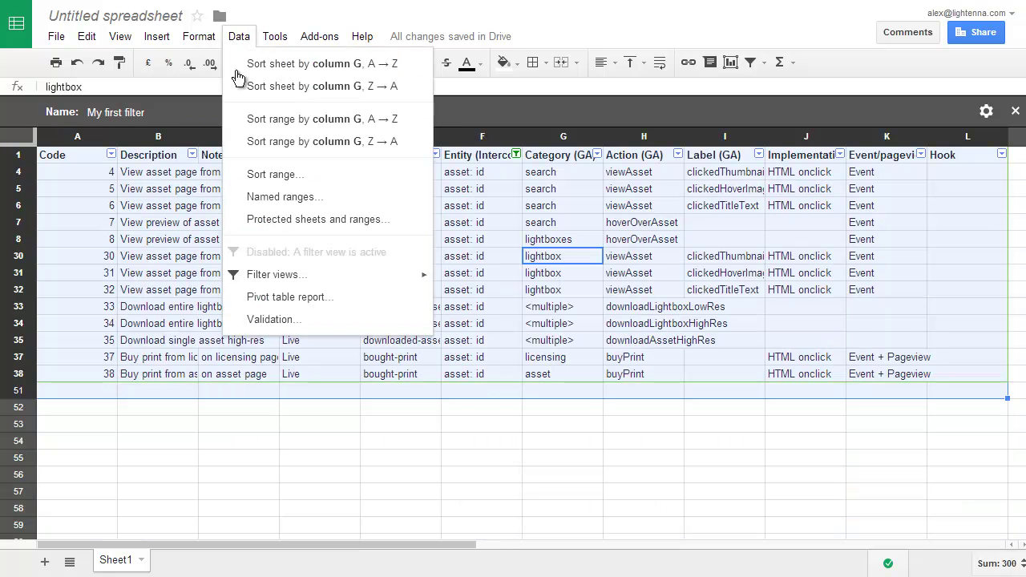
pyautogui.moveTo(272, 278)
pyautogui.click(486, 382)
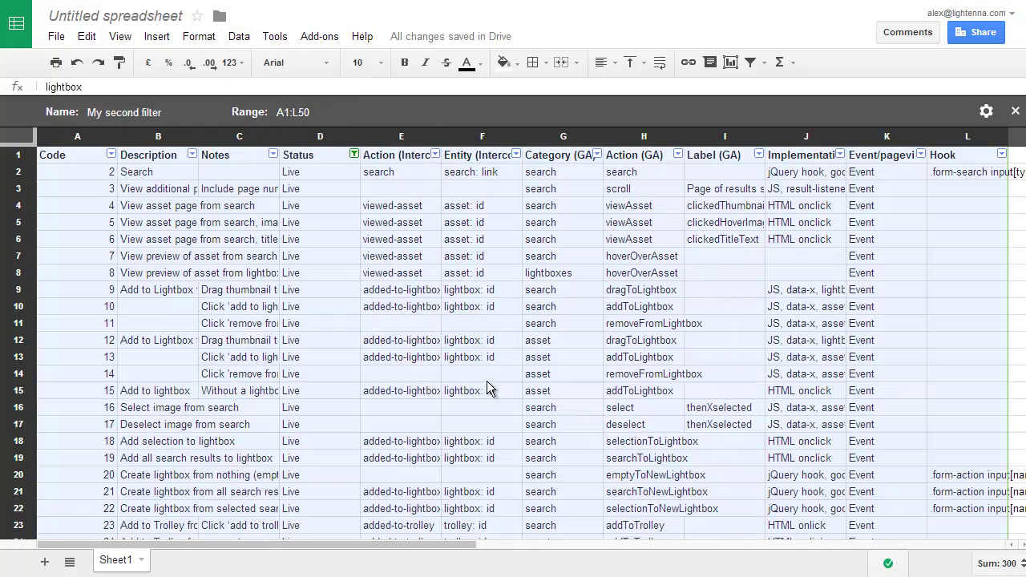
pyautogui.click(237, 36)
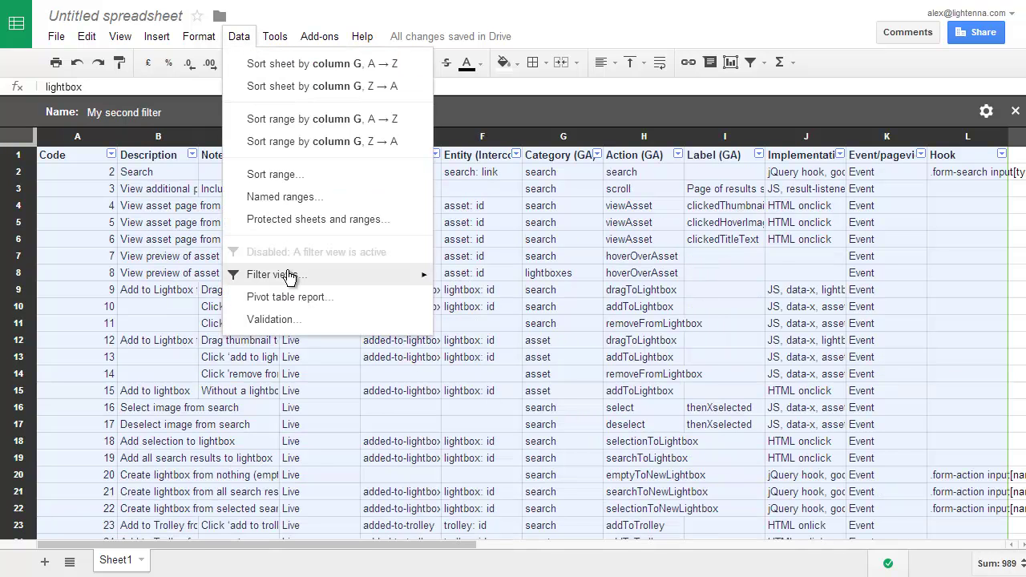
pyautogui.moveTo(373, 276)
pyautogui.click(475, 335)
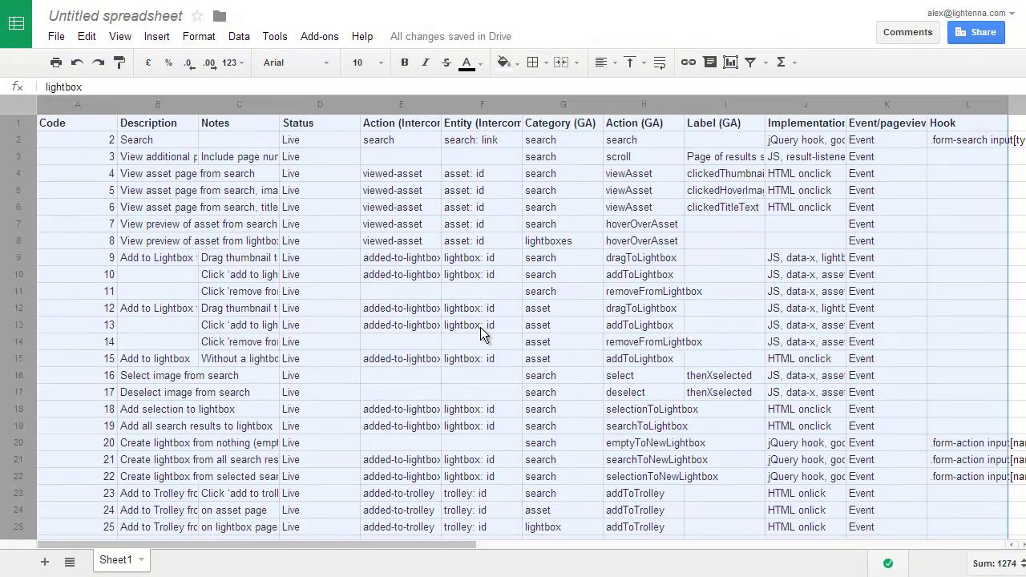
pyautogui.click(484, 327)
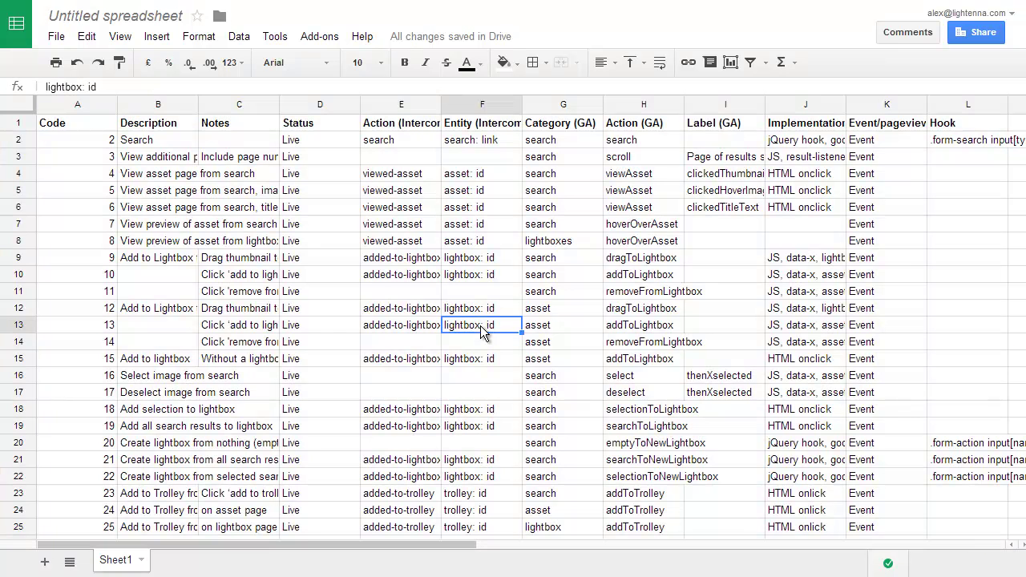